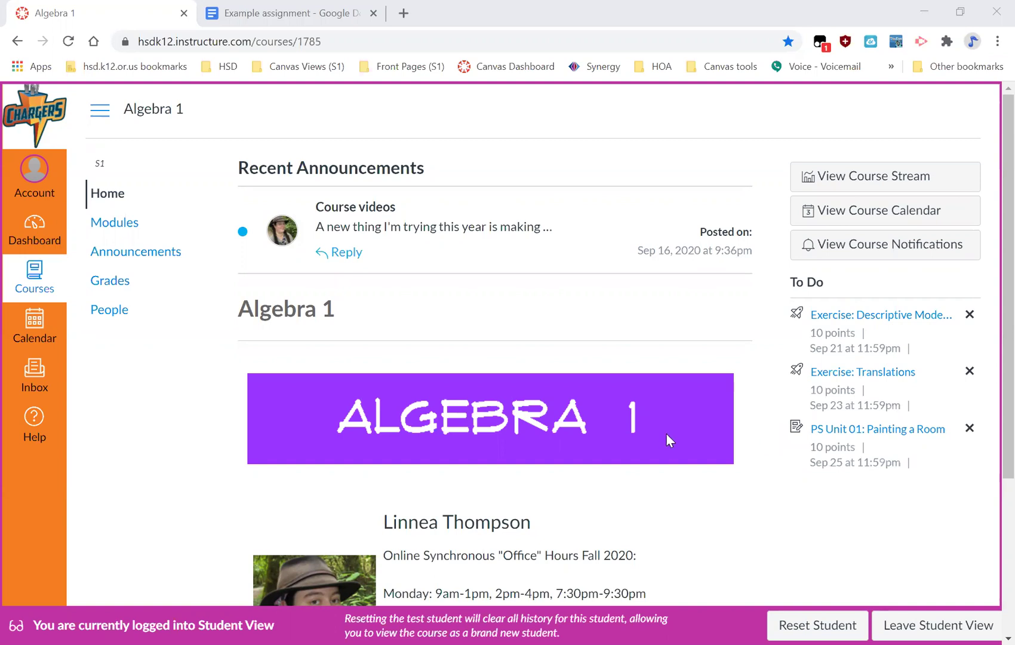
Open the Algebra 1 Modules list and scroll to Week 02's PS Unit 01: Painting a Room.
left_click(110, 221)
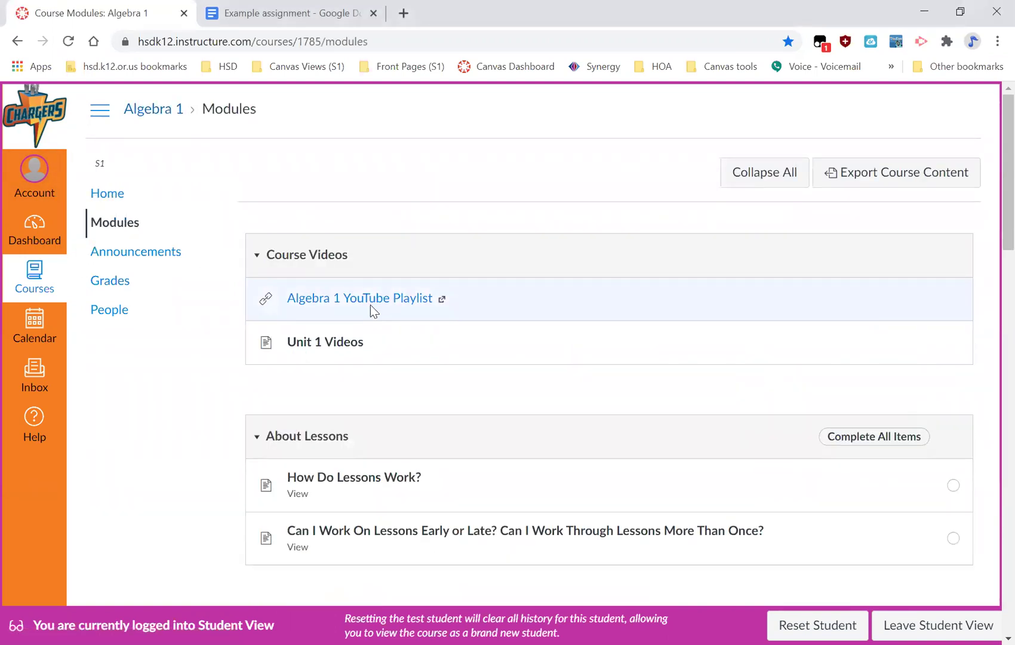
scroll(388, 322, "down", 20)
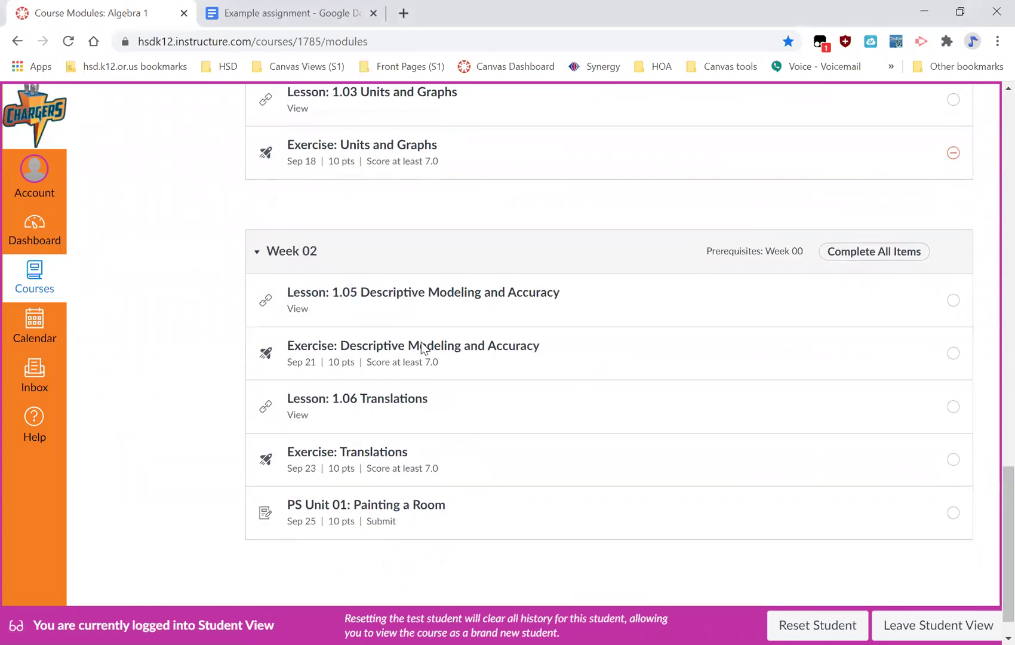
scroll(429, 358, "down", 1)
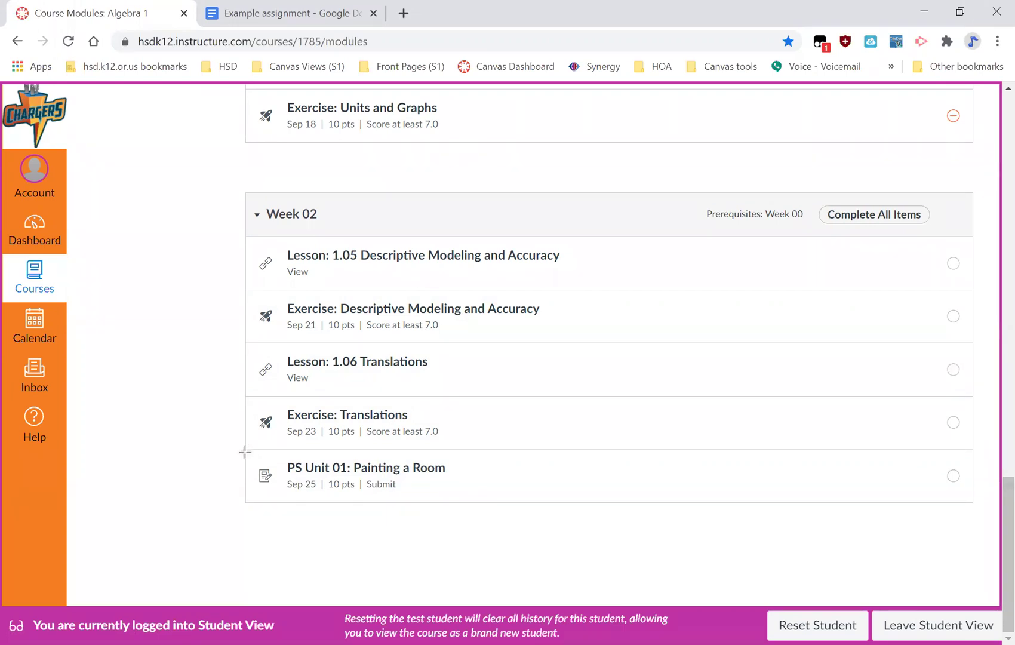
left_click_drag(247, 451, 283, 499)
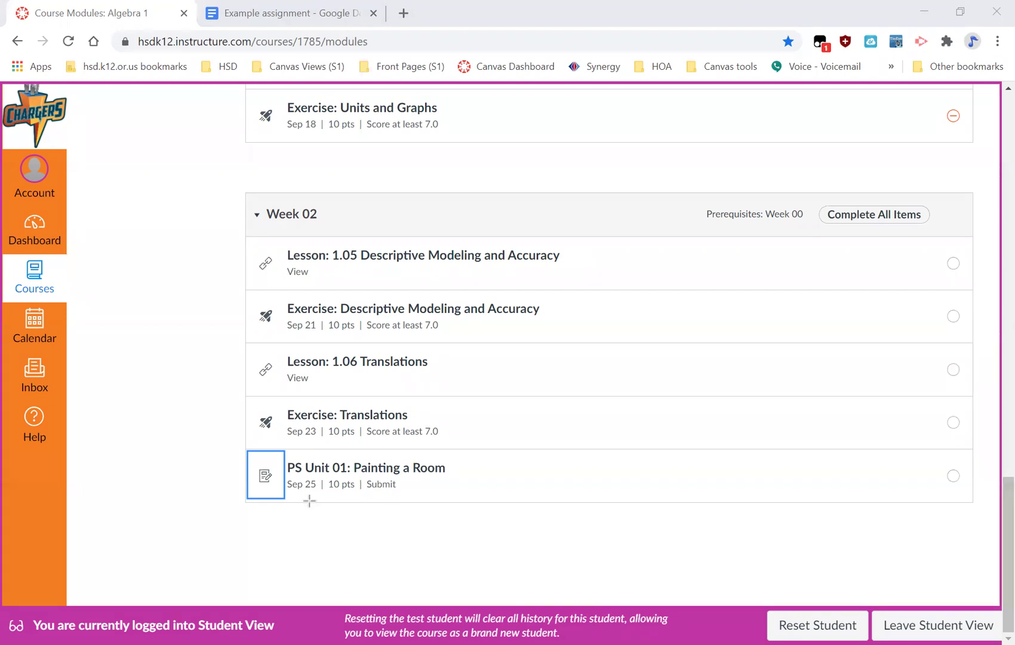
Open the PS Unit 01: Painting a Room assignment page.
left_click(282, 493)
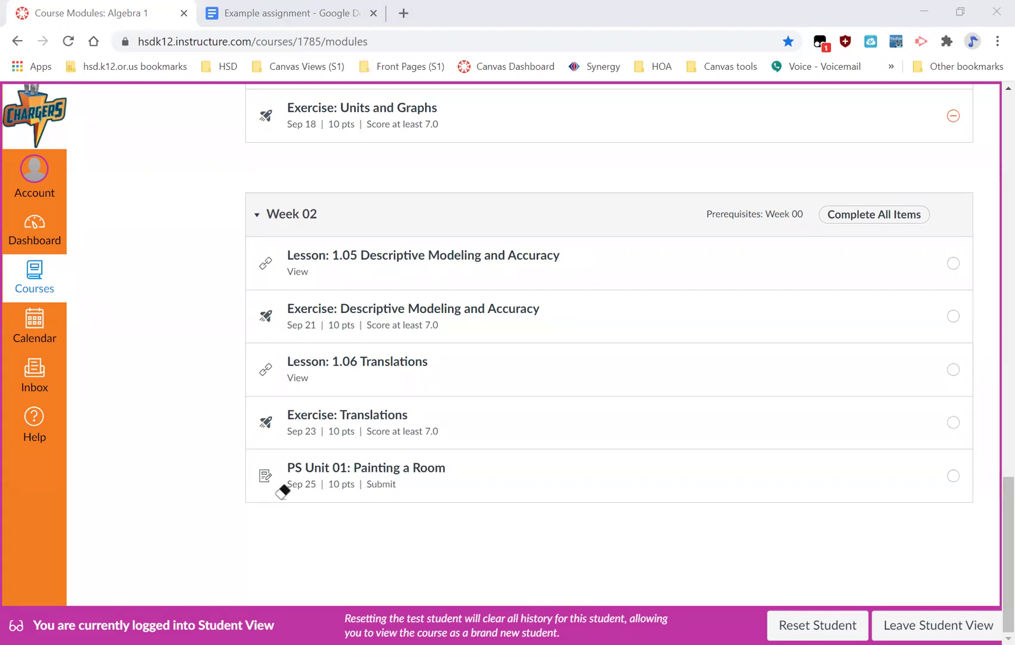
left_click(361, 473)
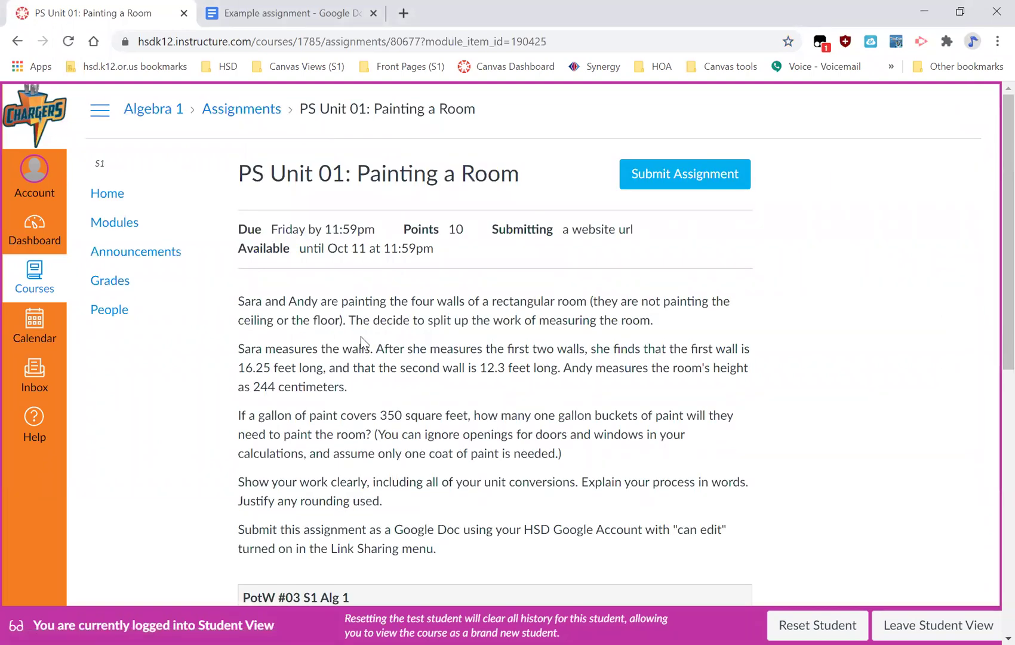
scroll(504, 328, "down", 3)
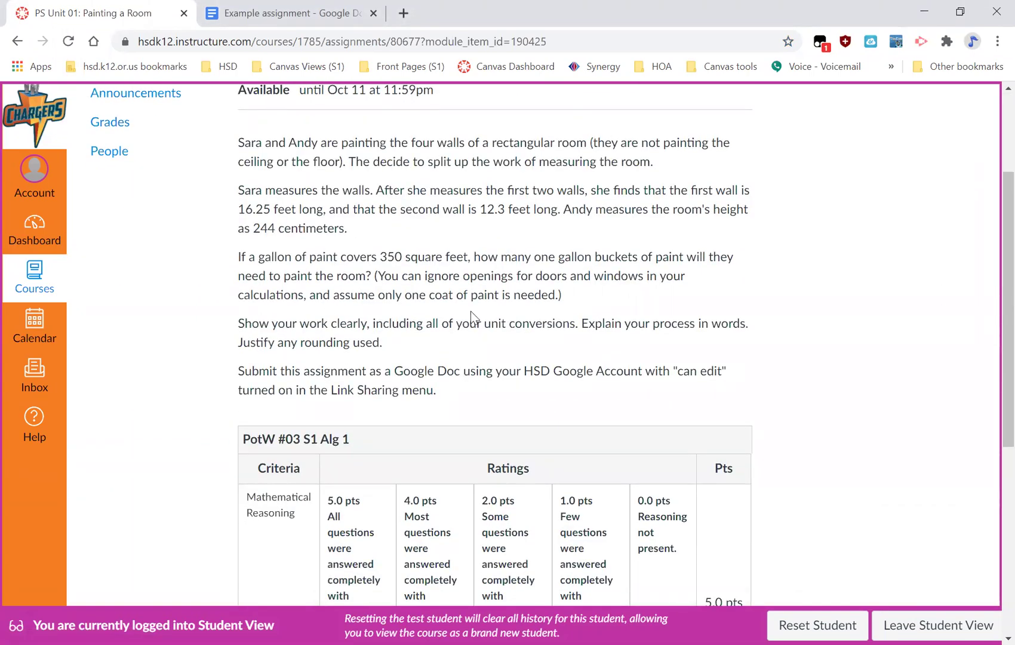
Highlight and review the Google Doc submission requirement in the assignment instructions.
left_click_drag(302, 371, 497, 367)
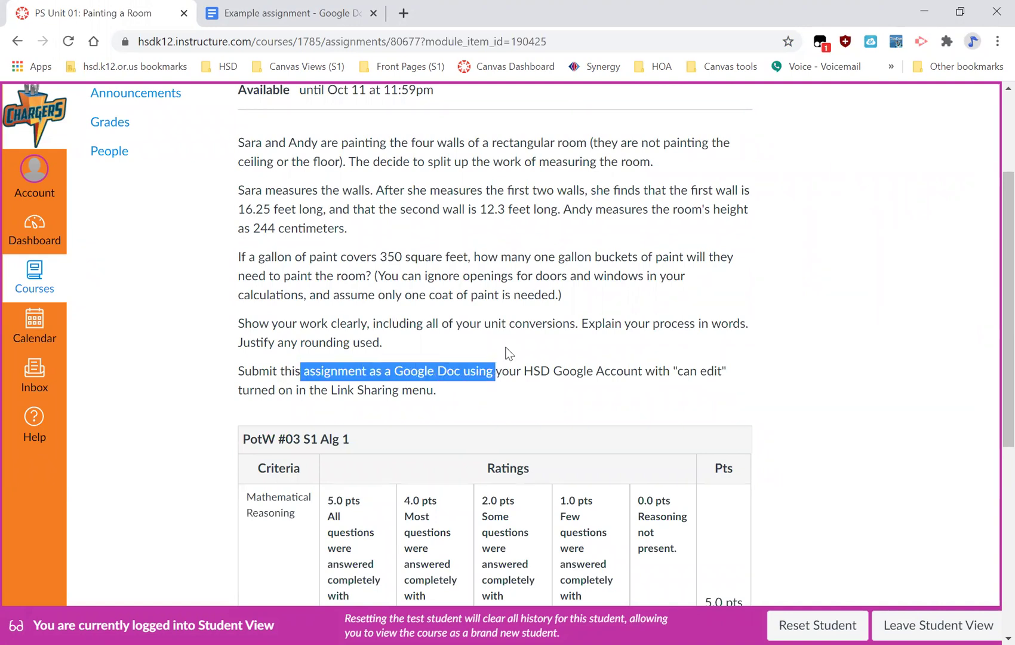
left_click(506, 353)
scroll(525, 403, "up", 3)
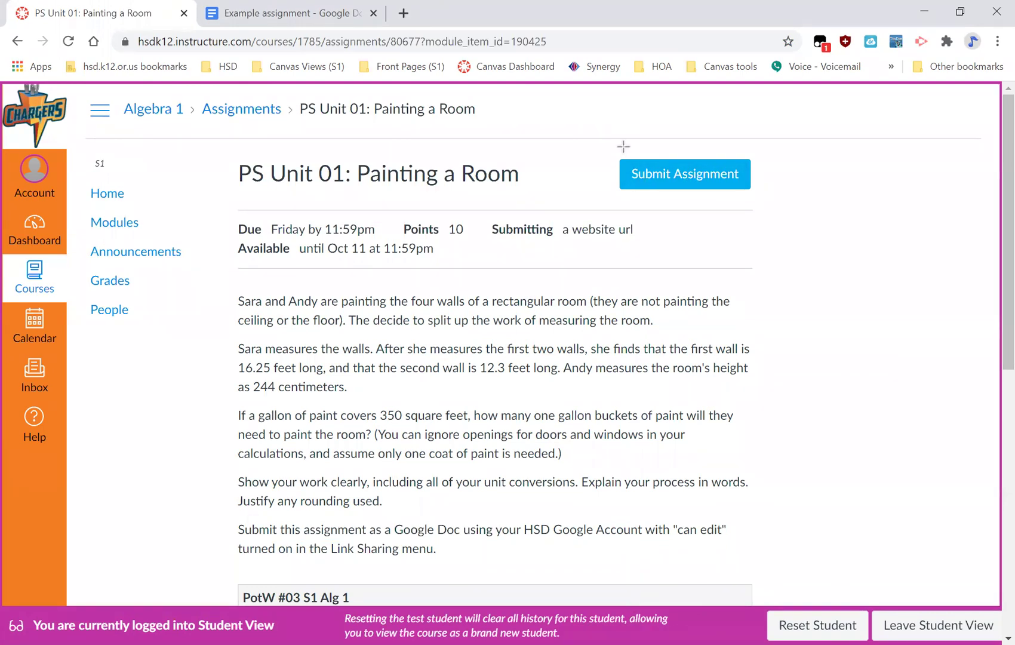
mouse_move(606, 147)
left_mouse_down()
mouse_move(777, 232)
mouse_move(768, 209)
left_mouse_up()
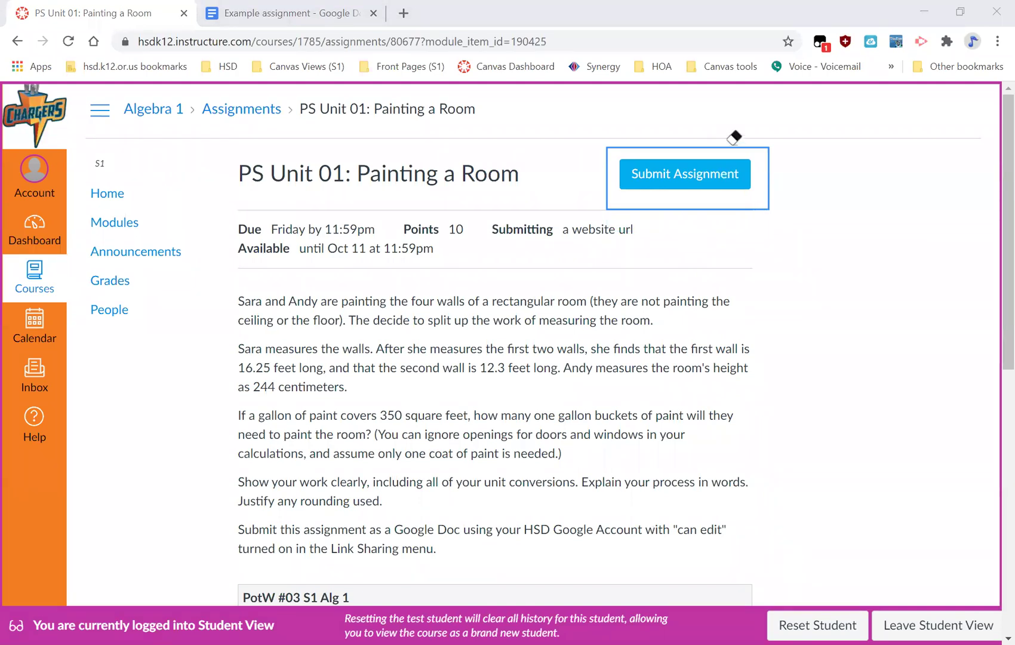
key("ctrl+z")
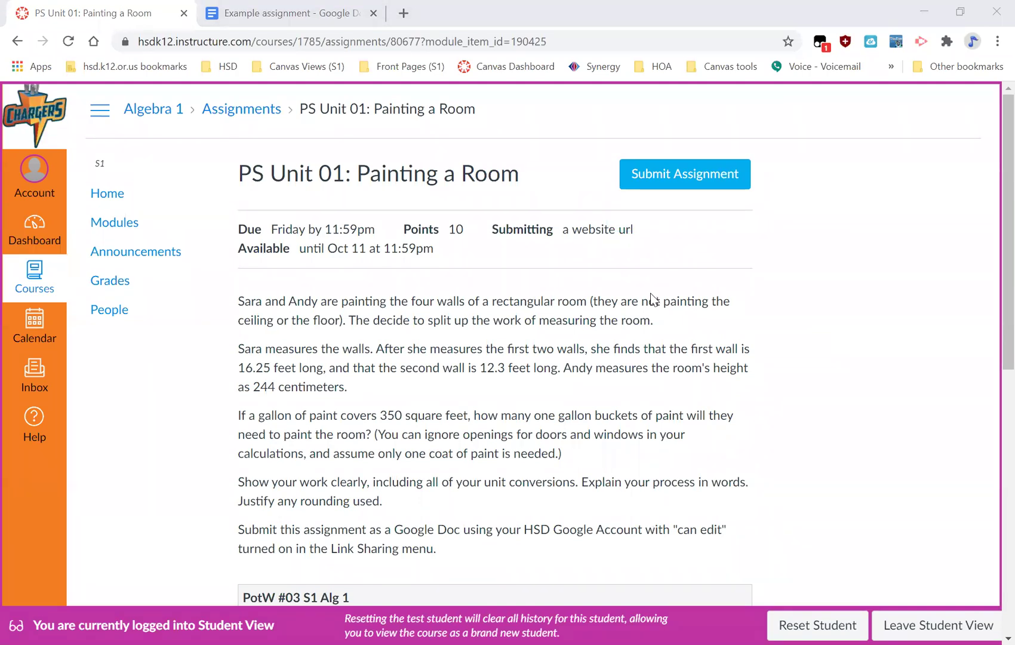
Start a submission and scroll to the blank Website URL / Google Drive form.
left_click(653, 179)
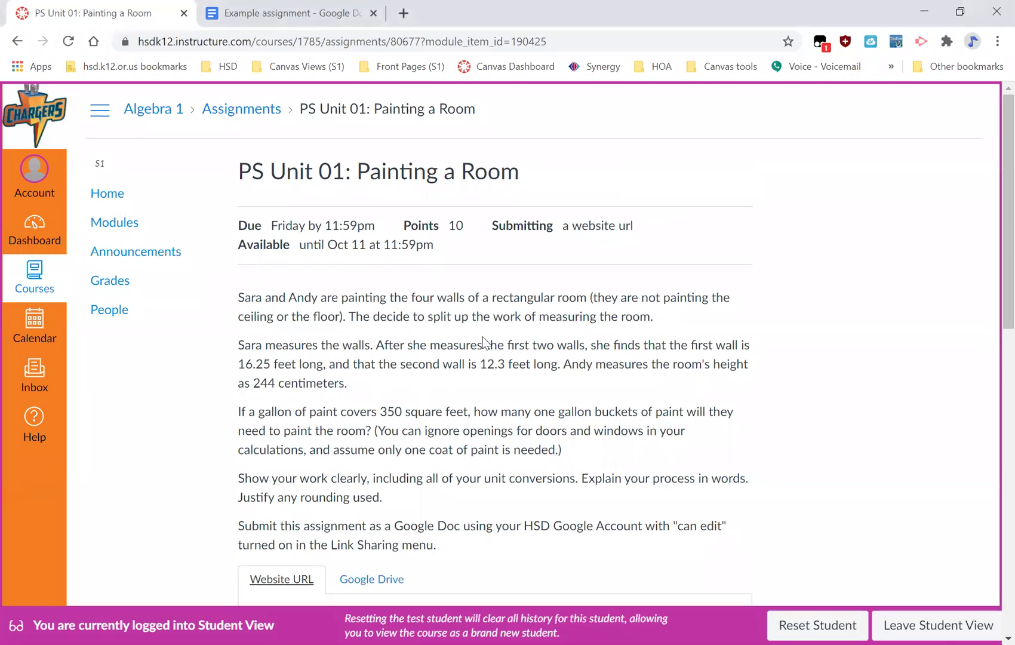
scroll(555, 280, "down", 4)
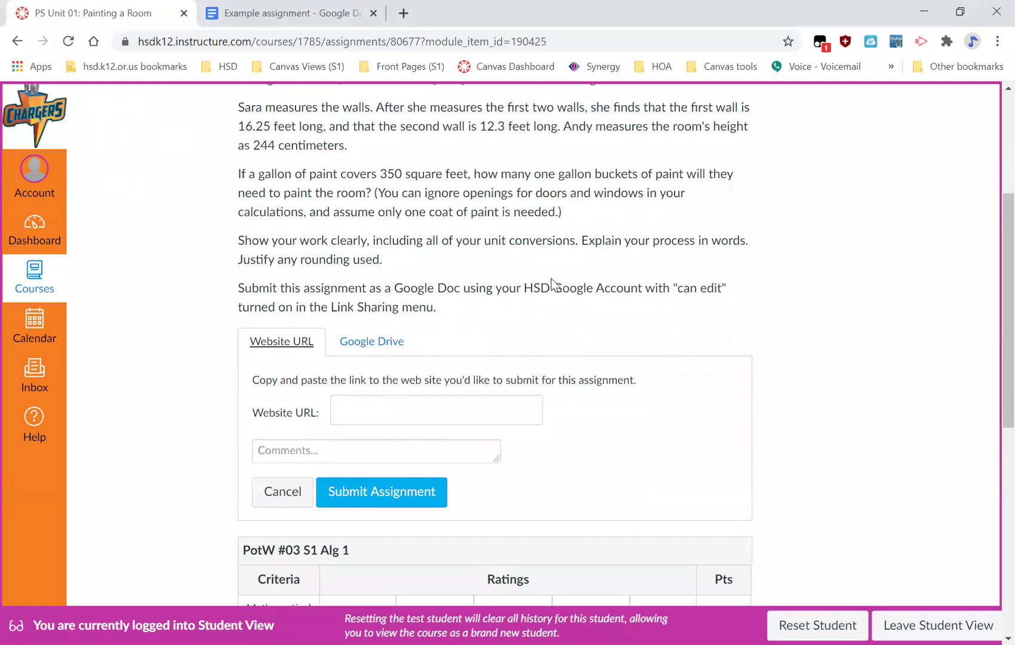
Switch to the Example assignment Google Doc and take a screen snip near its top-right corner.
left_click(300, 11)
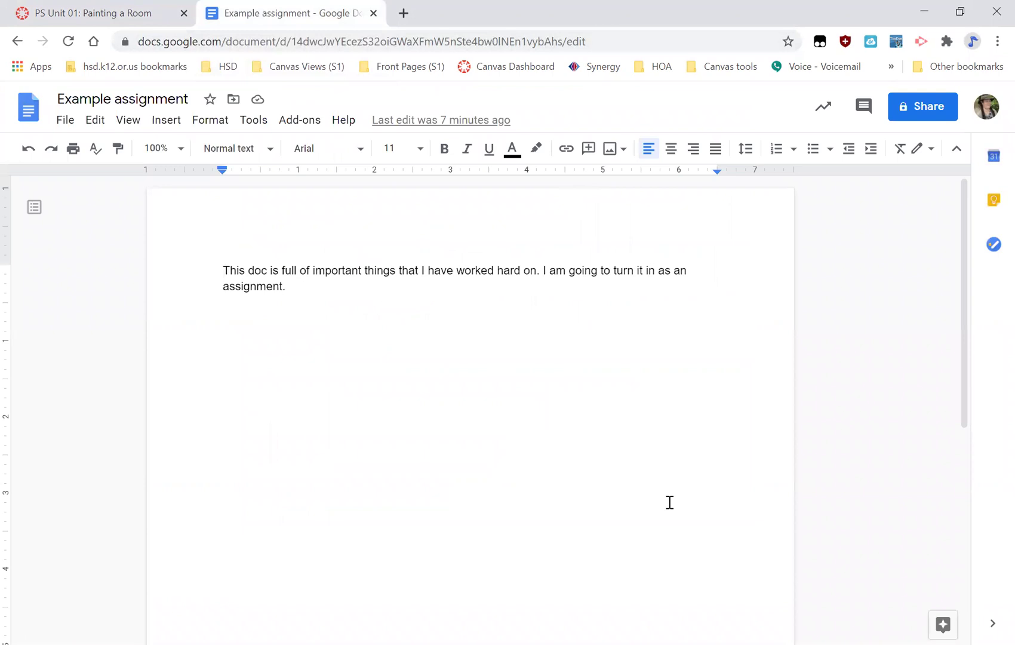
key("super+shift+s")
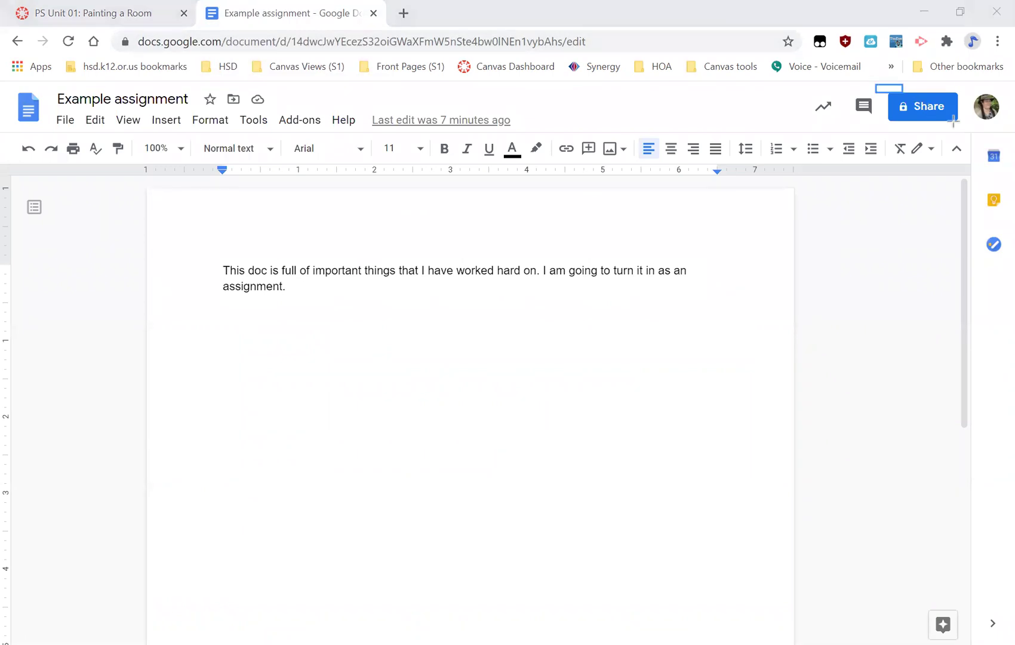
left_click_drag(875, 84, 973, 130)
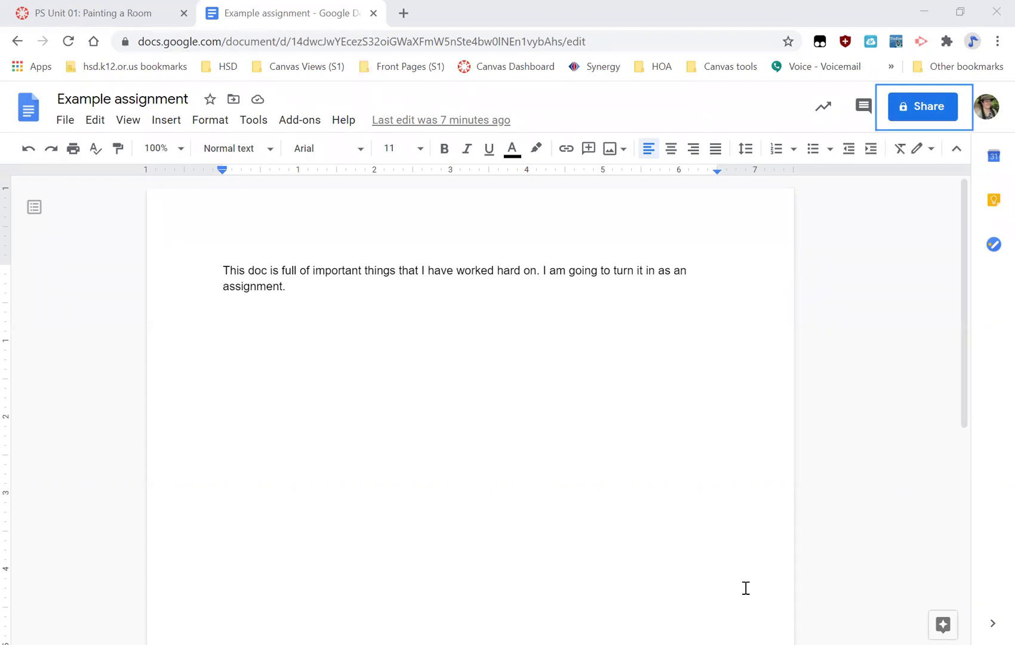
left_click(882, 117)
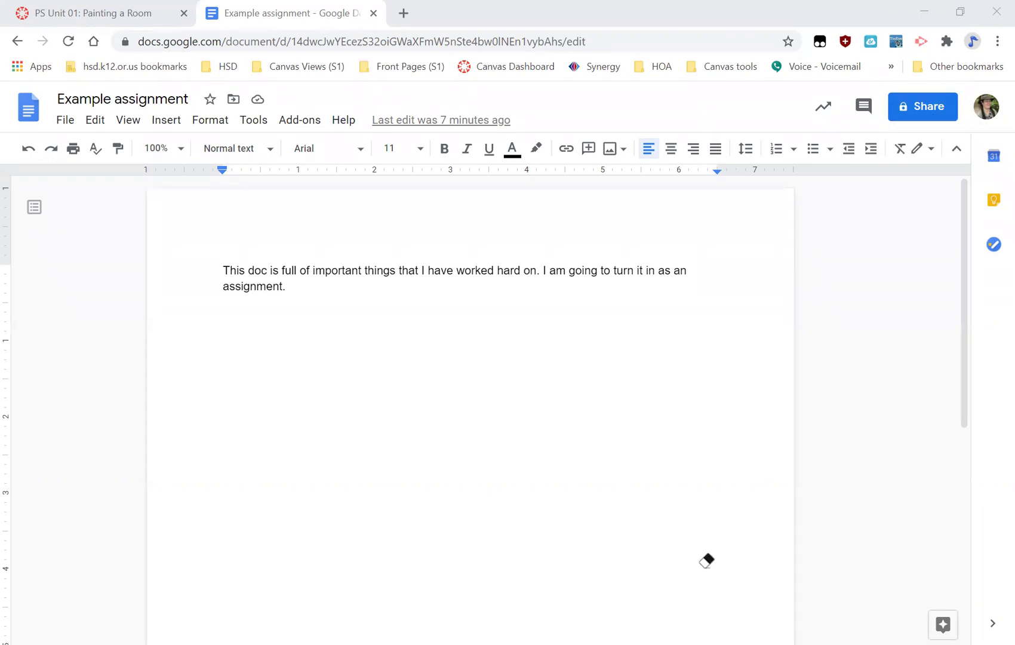
In Share settings, dismiss the tip and change link access to Hillsboro Schools.
left_click(908, 106)
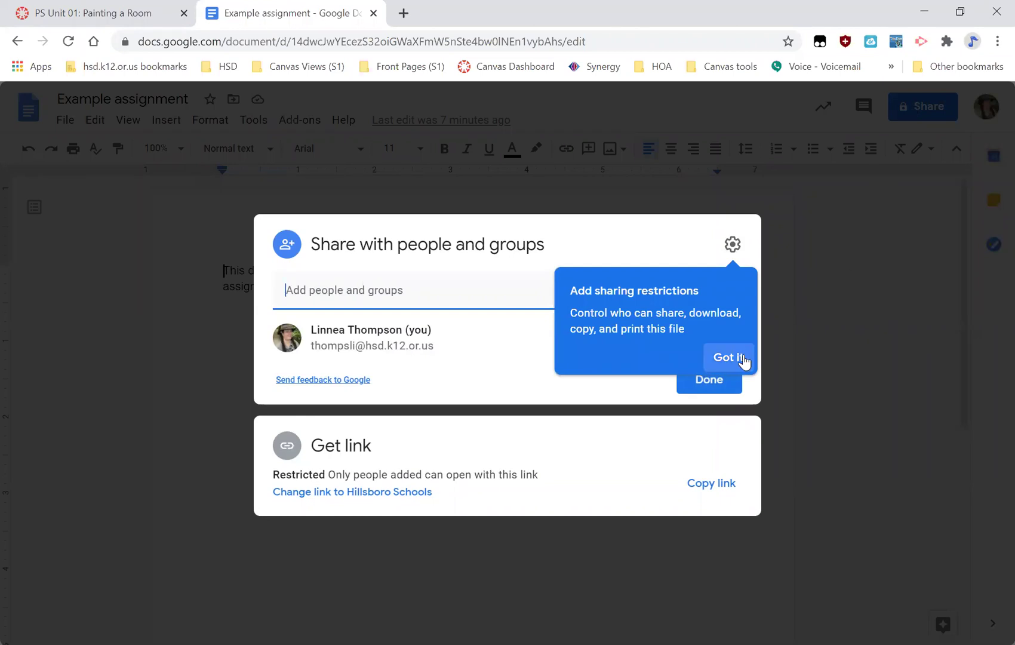
left_click(743, 357)
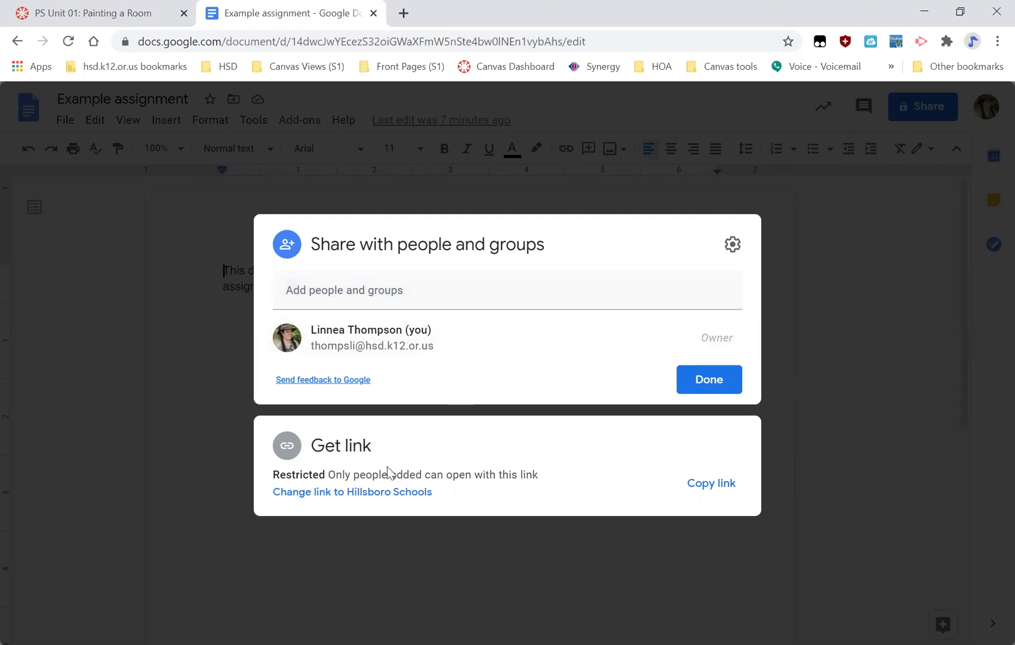
left_click(392, 504)
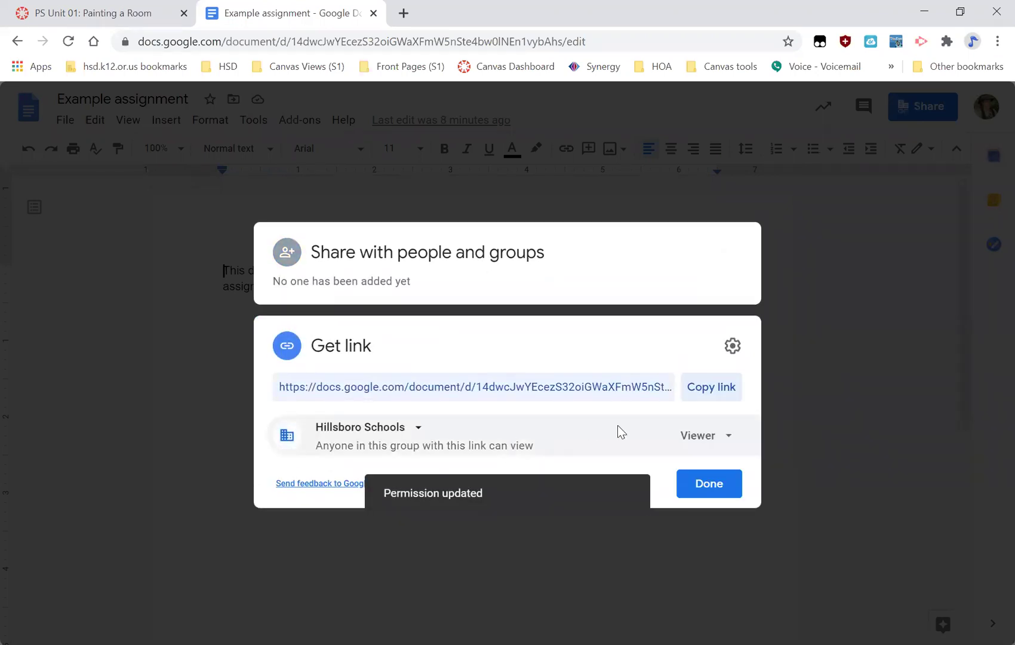
Give Hillsboro Schools Editor access through the link, copy it, and return to Canvas.
left_click(728, 442)
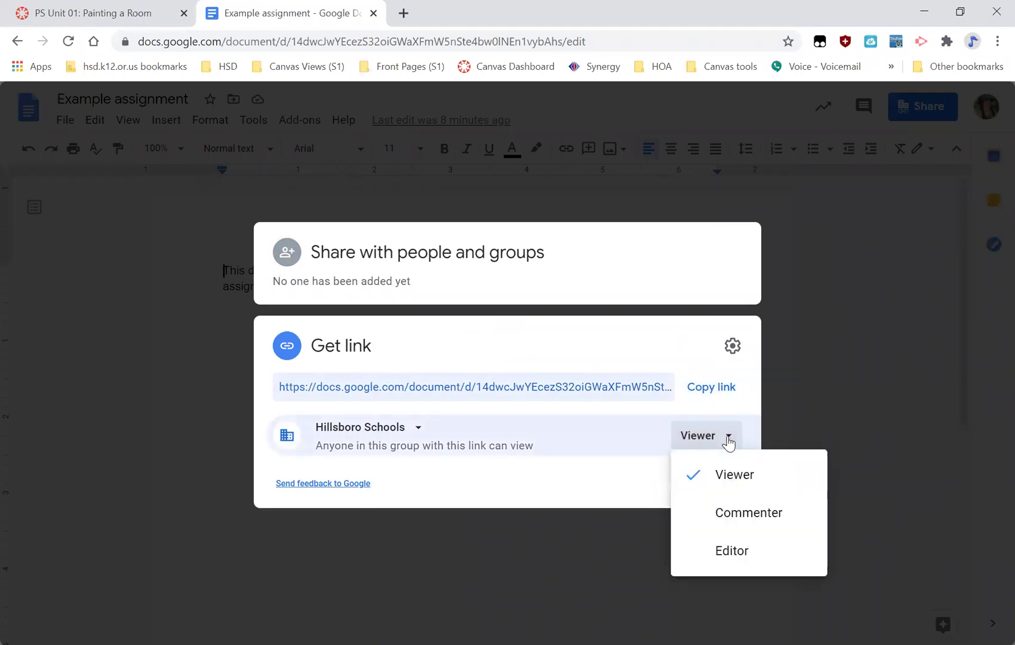
left_click(758, 562)
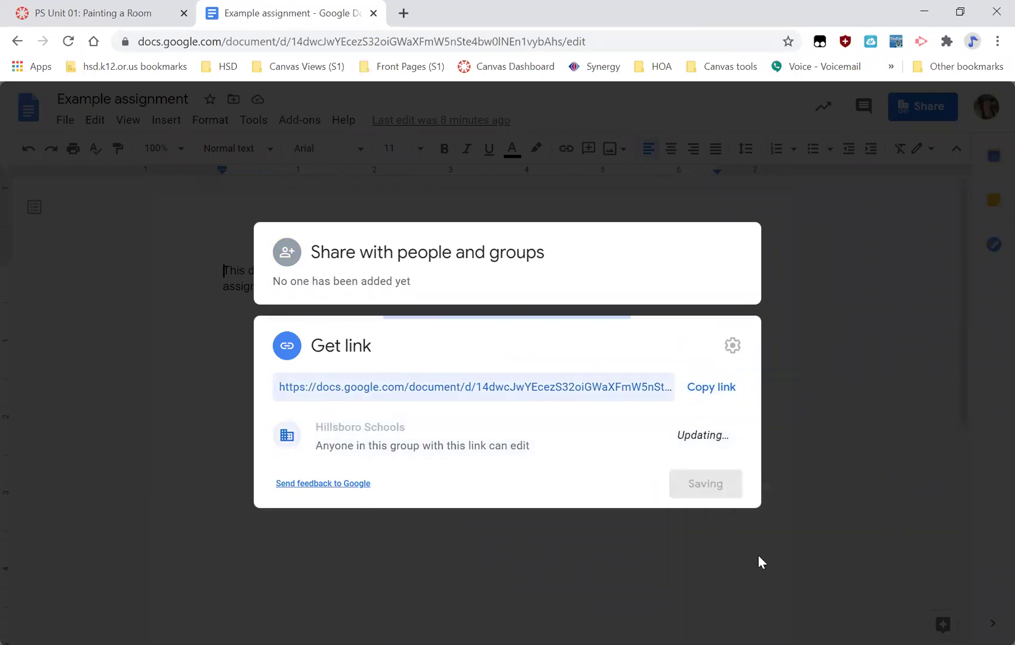
left_click(726, 441)
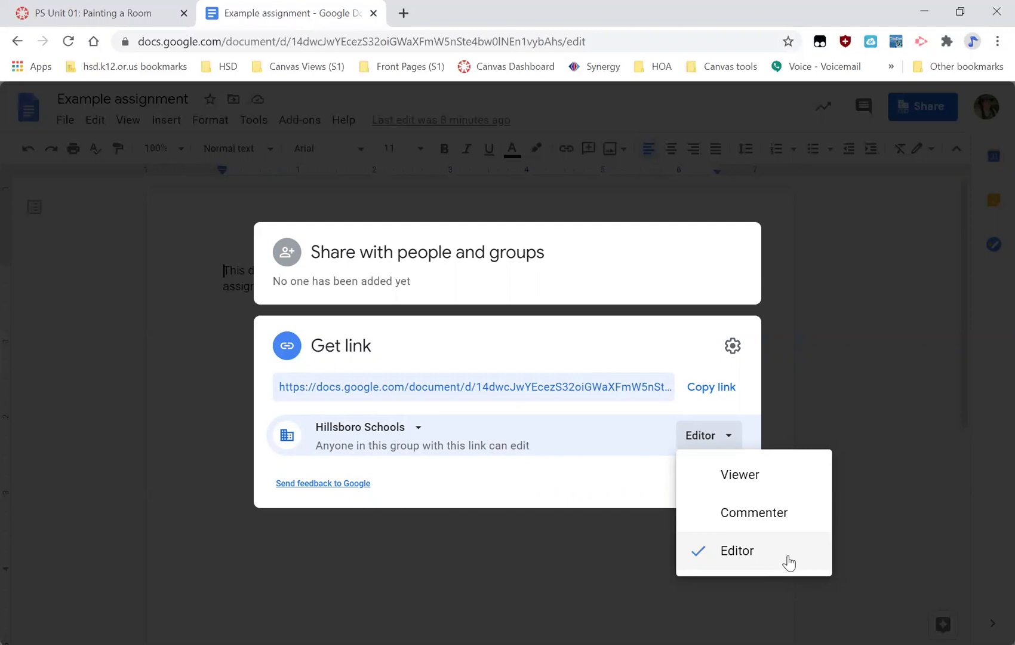
left_click(787, 558)
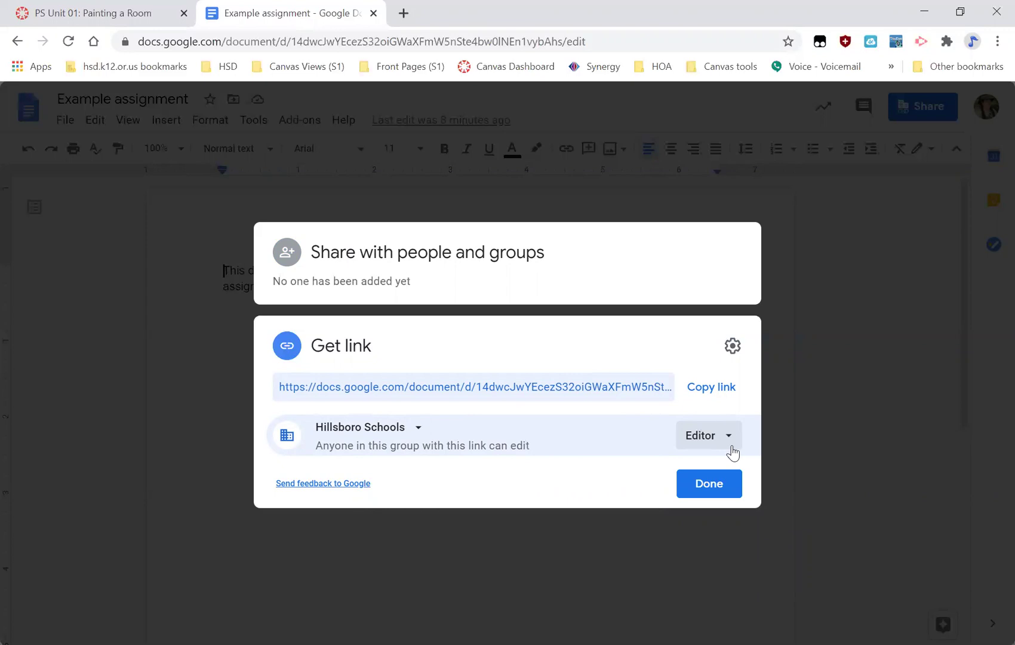
left_click(706, 395)
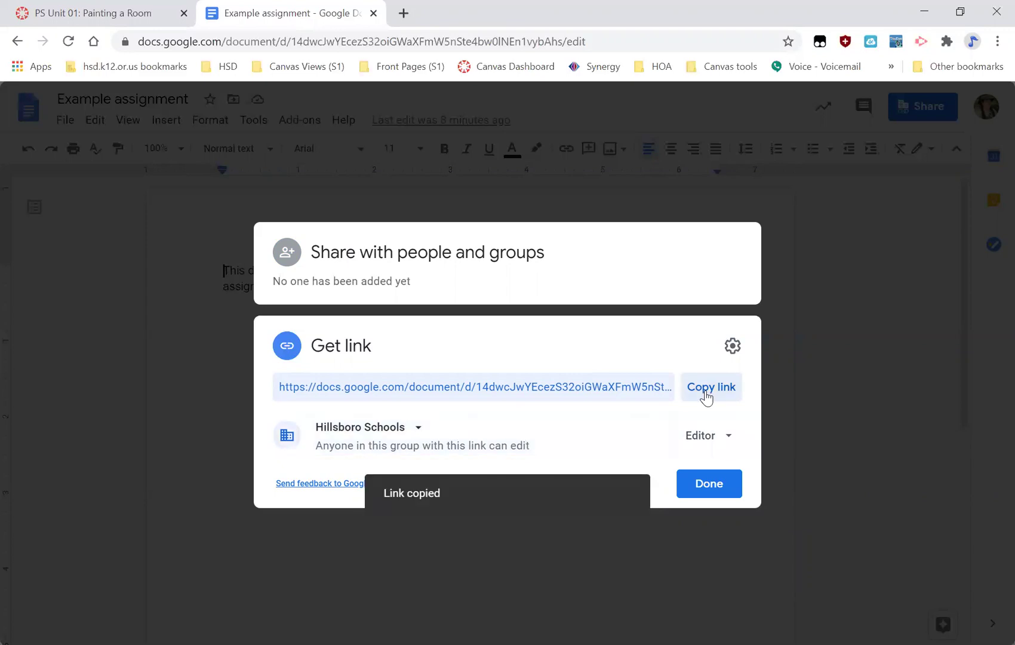
left_click(134, 12)
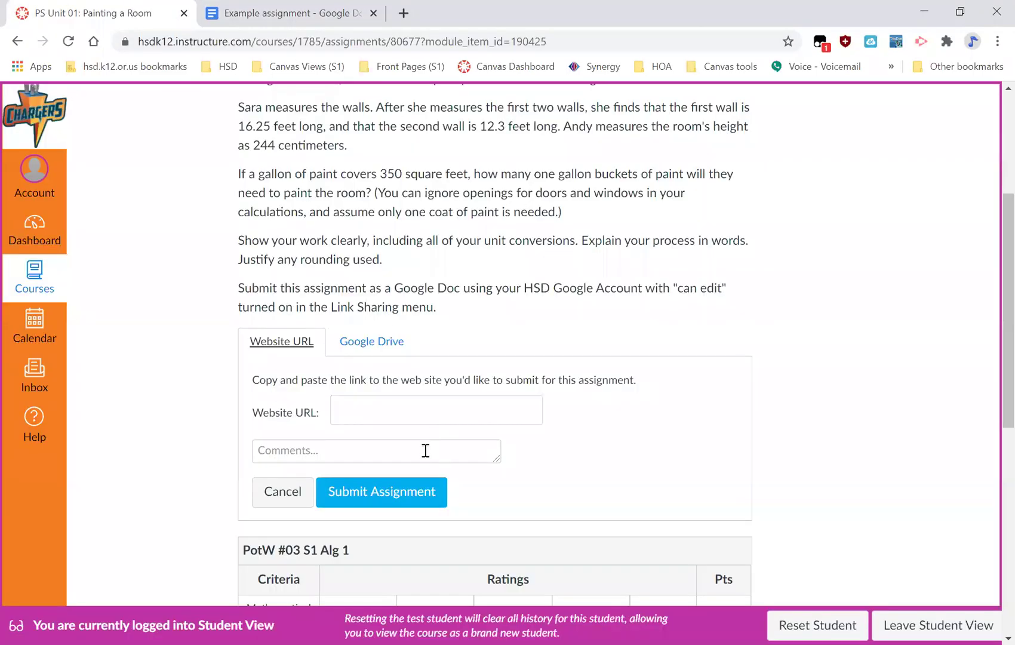
Paste the copied Google Doc link into the Website URL field and focus the Comments box.
left_click(422, 412)
right_click(423, 412)
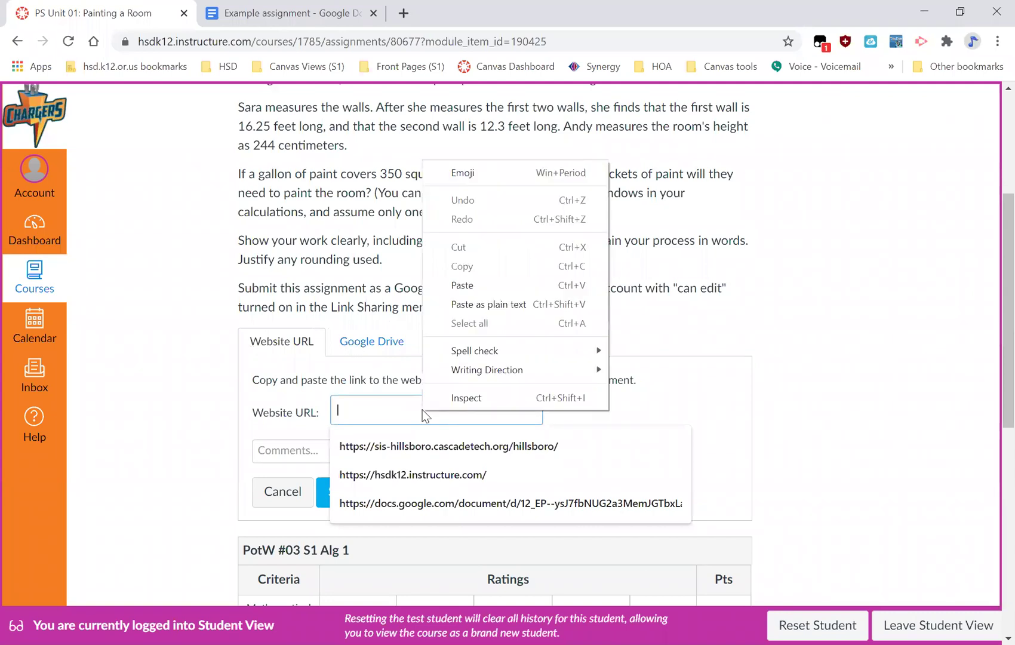
left_click(498, 279)
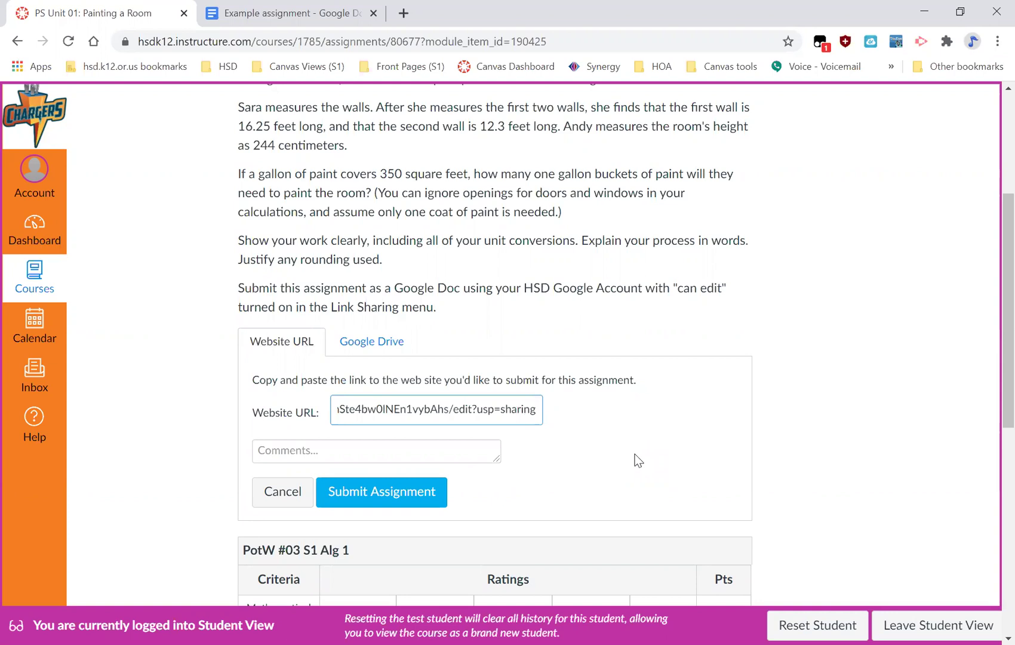
left_click(434, 457)
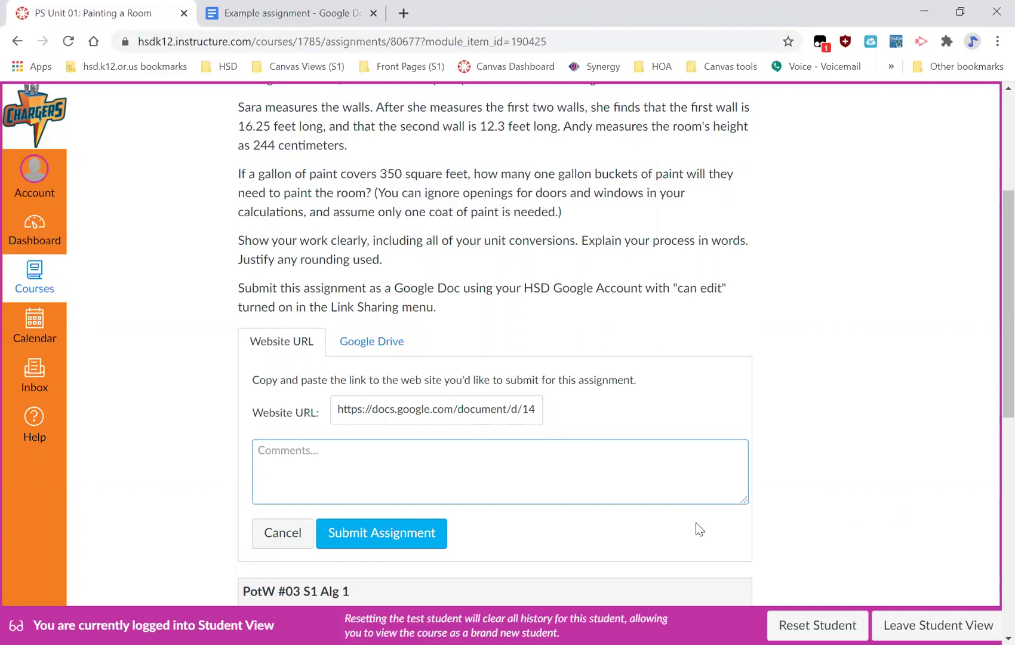
Submit the assignment without a comment; it shows Submitted Sep 21 at 10:21am.
left_click(371, 541)
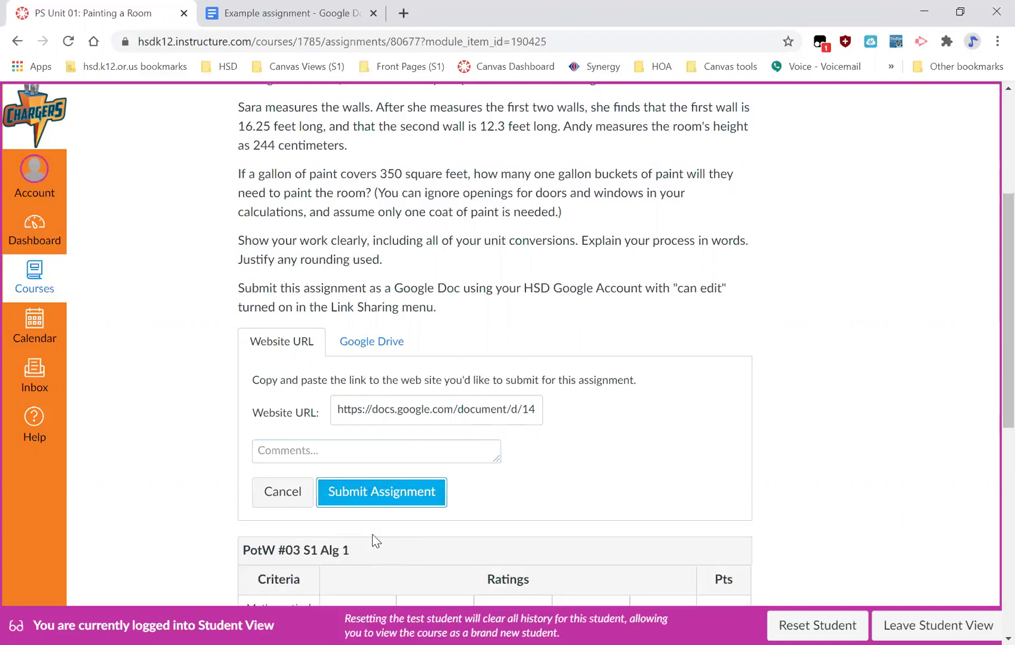
left_click(388, 494)
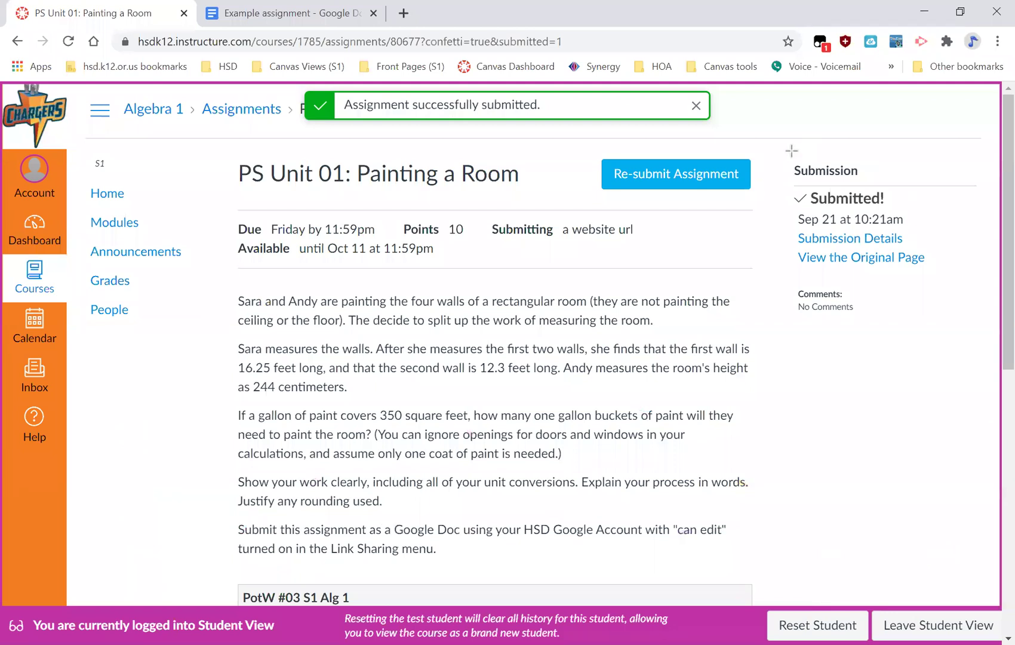
mouse_move(786, 149)
left_mouse_down()
mouse_move(821, 226)
mouse_move(957, 279)
left_mouse_up()
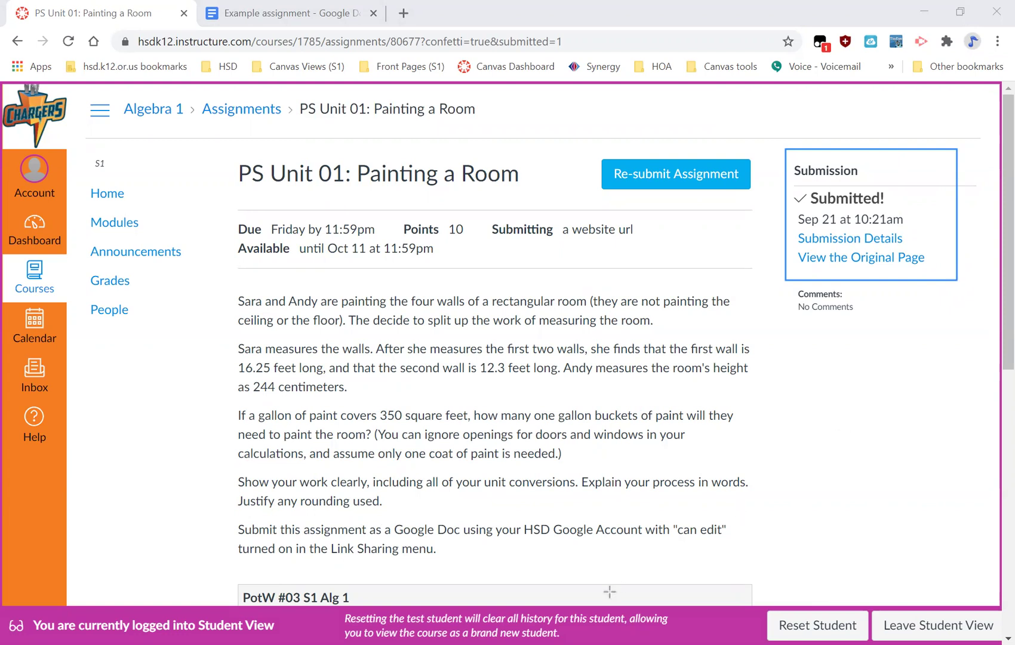
key("e")
left_click(785, 279)
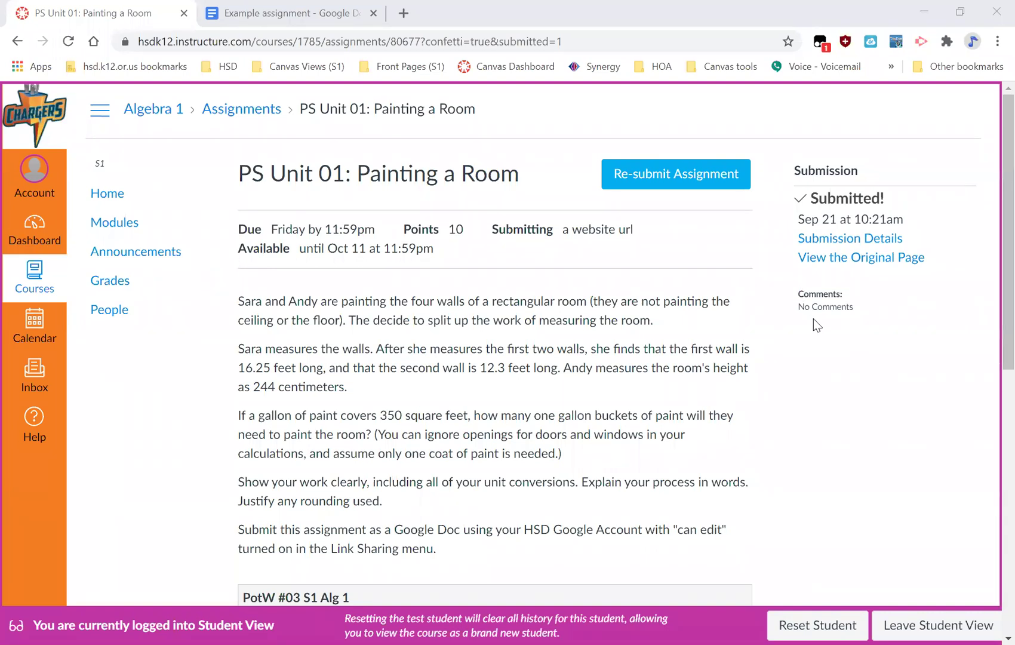
Open Submission Details and load the submitted docs.google.com document to confirm it opens.
left_click(835, 241)
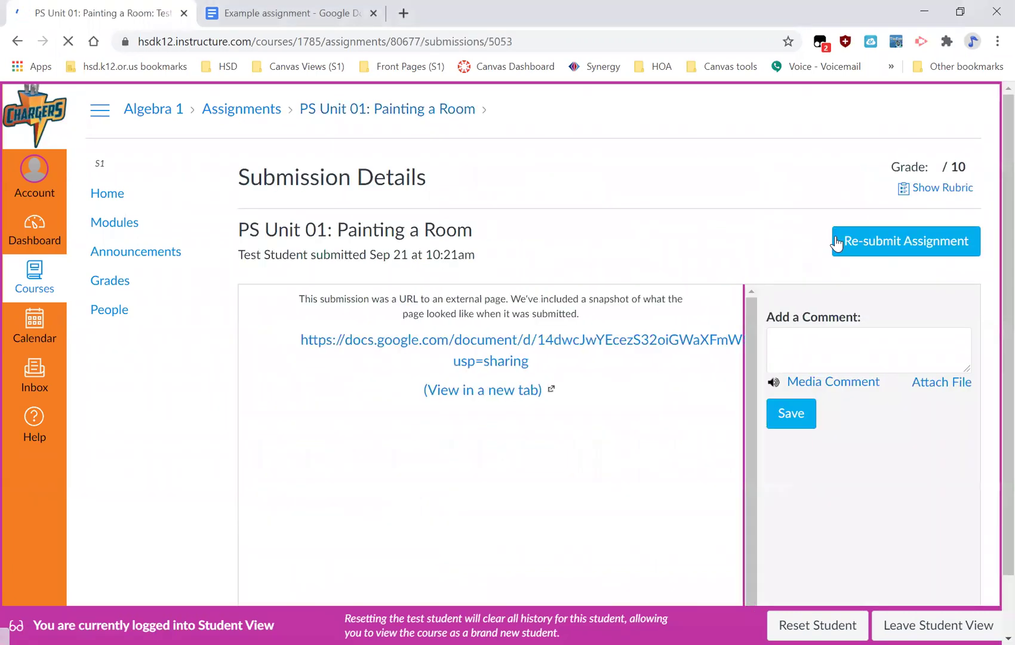
left_click(478, 345)
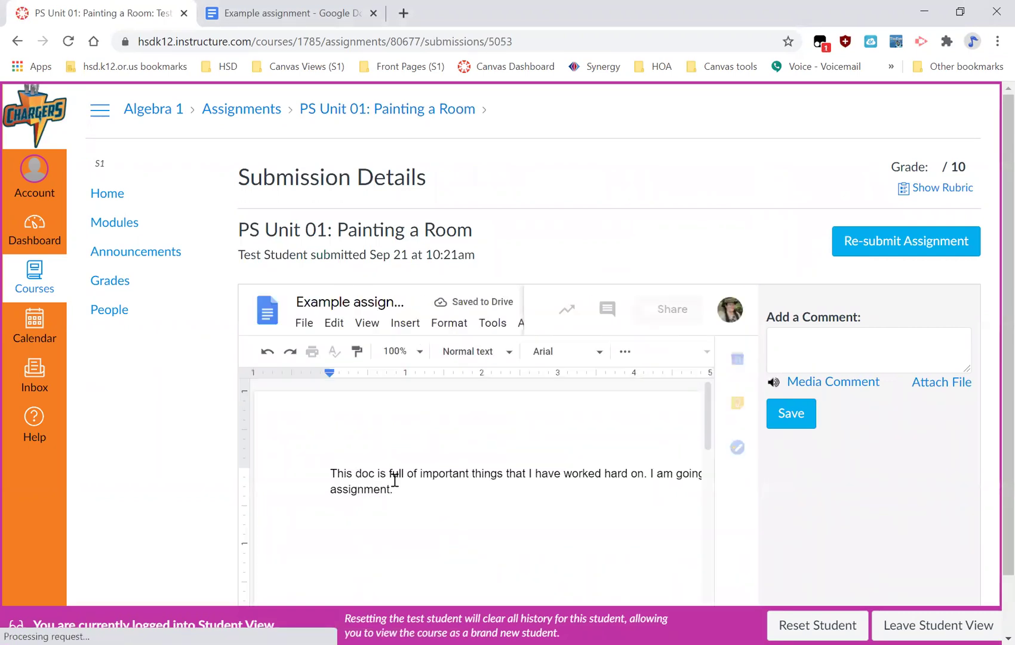